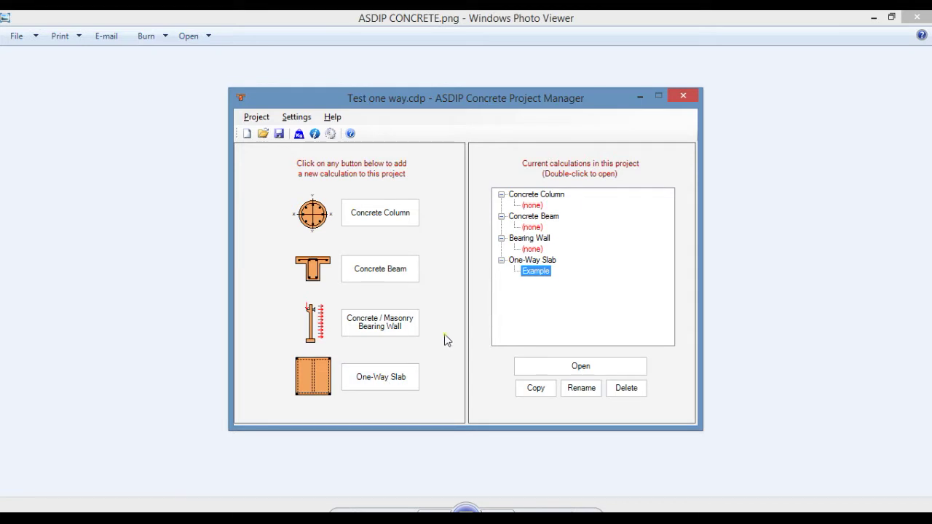
Open the Example one-way slab: 6.0 in thick, 4 pinned supports, spans 8, 10 and 8 ft.
{"action": "double_click", "coordinate": [536, 272]}
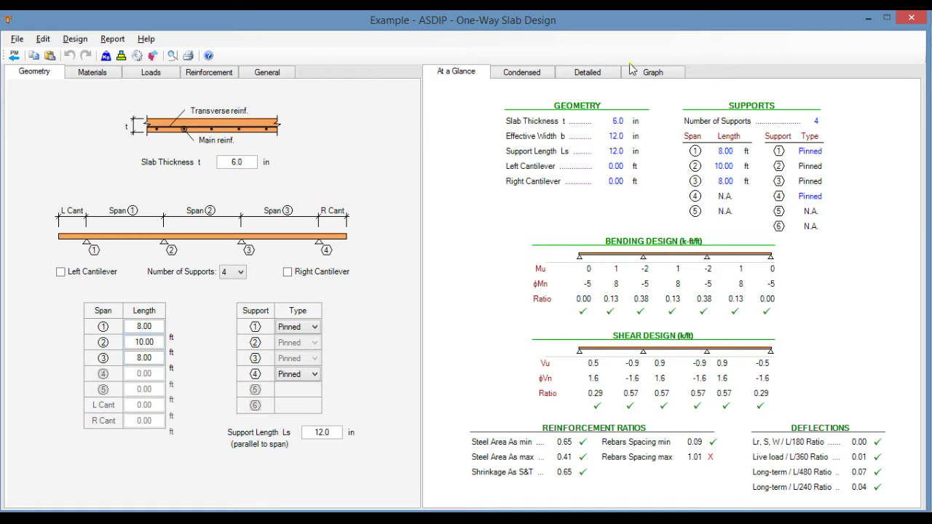
Display the 1.4D shear and moment diagrams, then bring up the slab's material properties.
{"action": "left_click", "coordinate": [648, 74]}
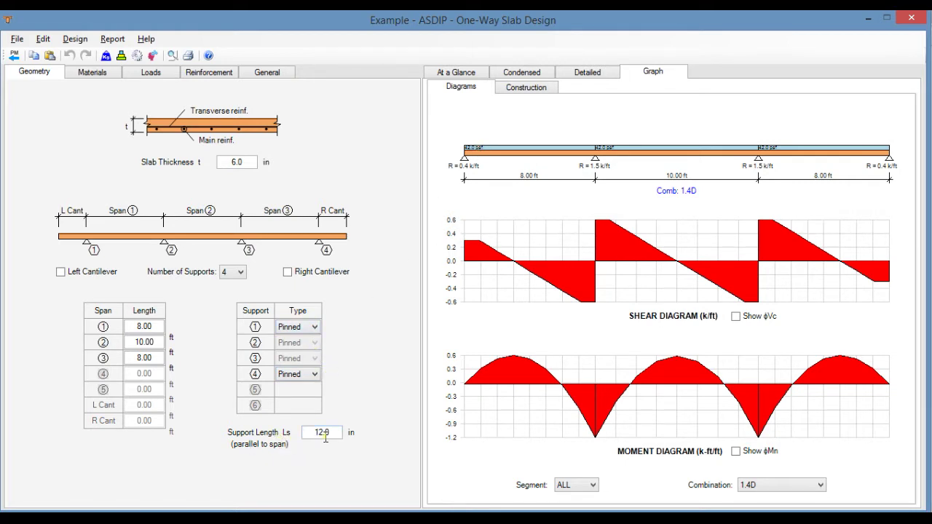
{"action": "left_click", "coordinate": [92, 74]}
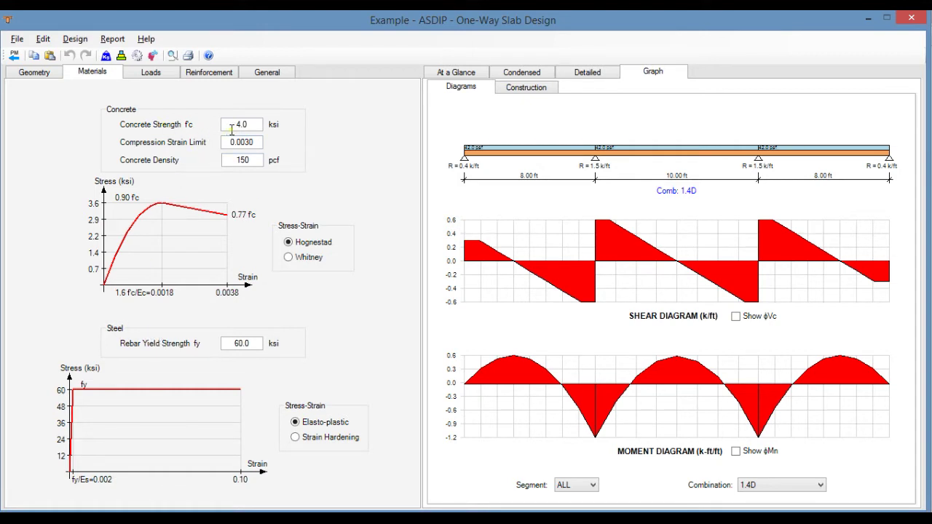
Check the concrete strength and strain limit, trying Whitney then restoring the Hognestad curve.
{"action": "left_click", "coordinate": [250, 128]}
{"action": "left_click", "coordinate": [247, 143]}
{"action": "left_click", "coordinate": [289, 262]}
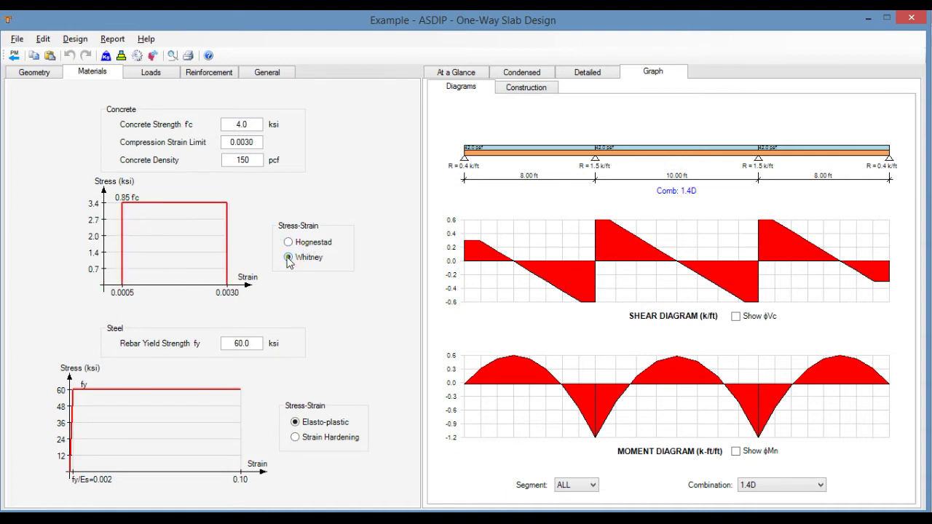
{"action": "left_click", "coordinate": [289, 244]}
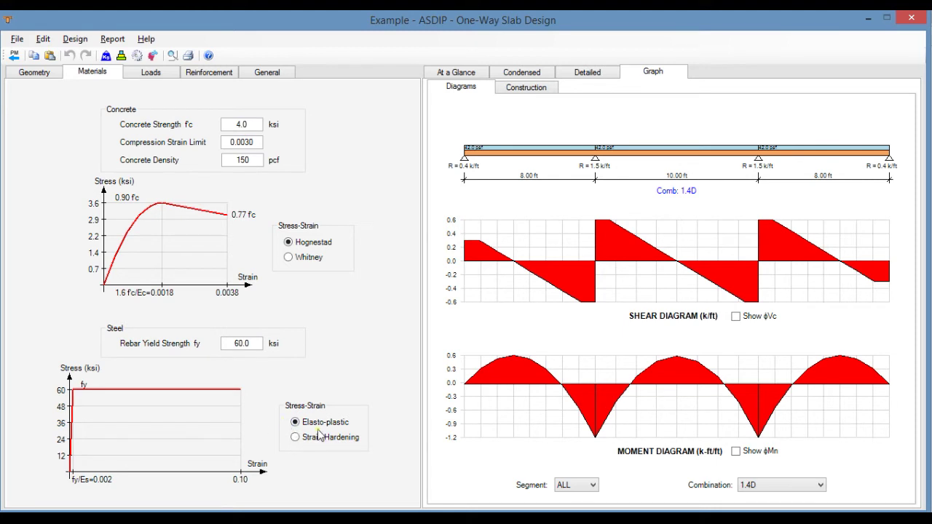
Try the strain-hardening steel model, then restore elasto-plastic steel.
{"action": "left_click", "coordinate": [295, 439]}
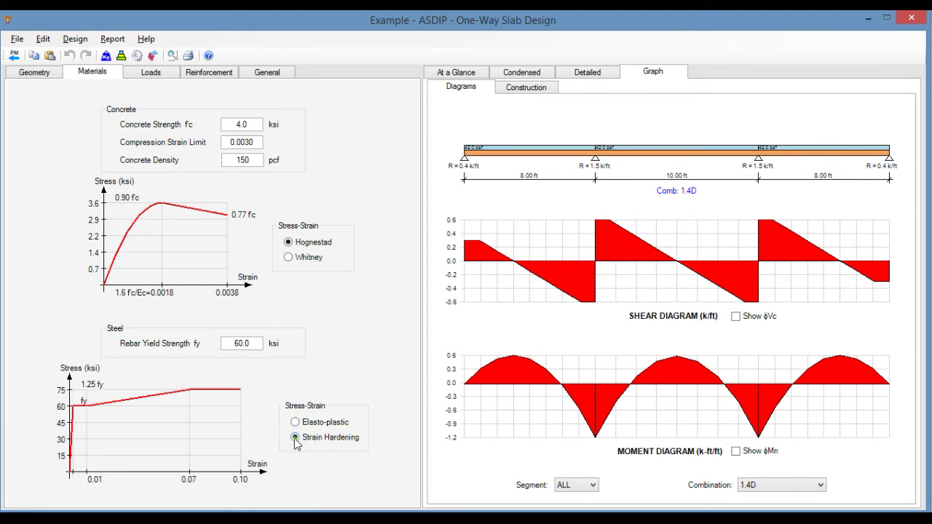
{"action": "left_click", "coordinate": [296, 423]}
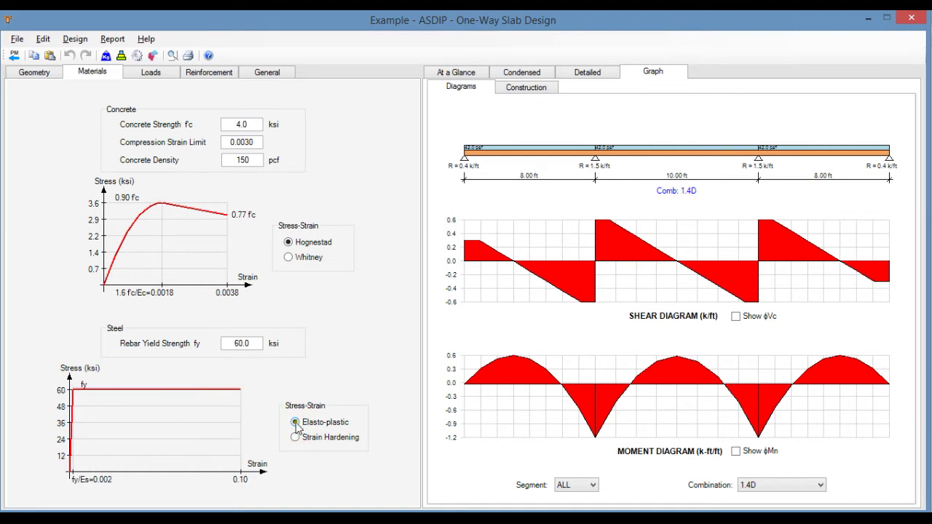
{"action": "left_click", "coordinate": [150, 74]}
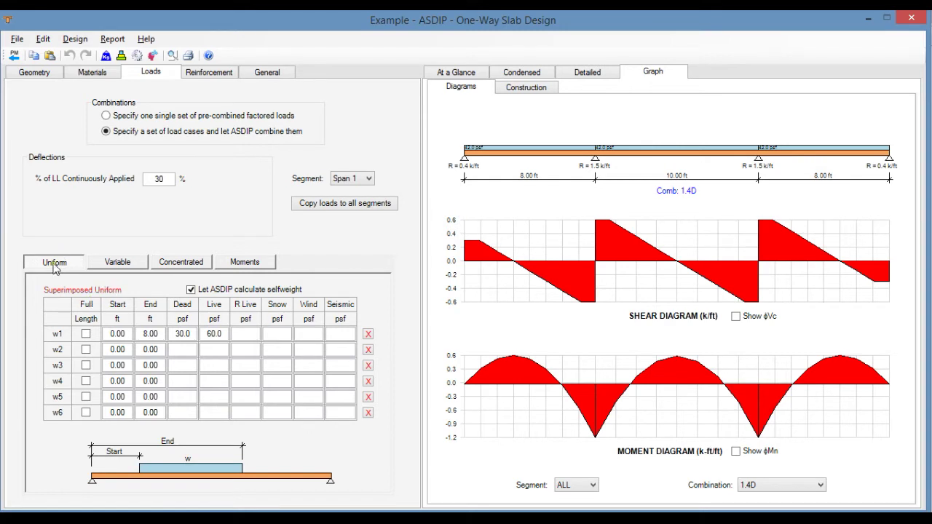
Review the Variable, Concentrated and Moments load tables, ending on Uniform loads (30.0 psf dead, 60.0 psf live).
{"action": "left_click", "coordinate": [125, 263]}
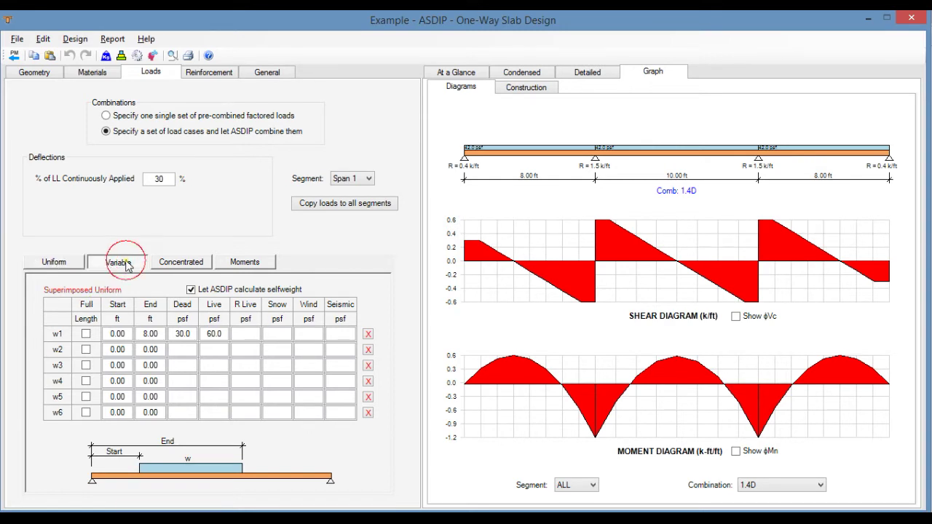
{"action": "left_click", "coordinate": [191, 266]}
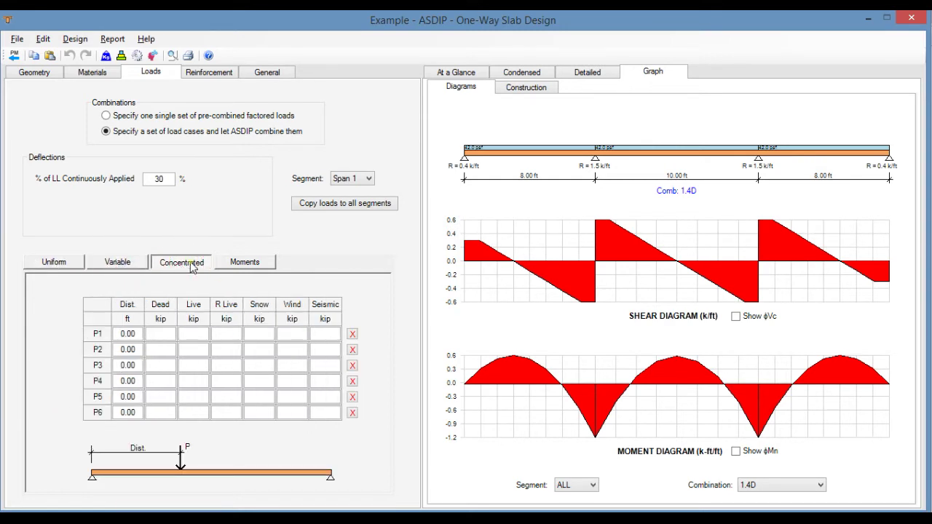
{"action": "left_click", "coordinate": [246, 264]}
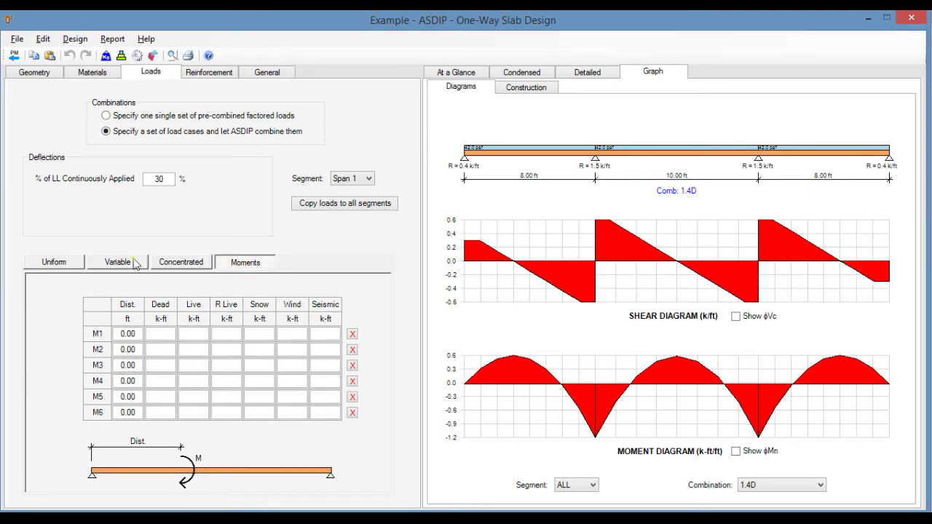
{"action": "left_click", "coordinate": [52, 263]}
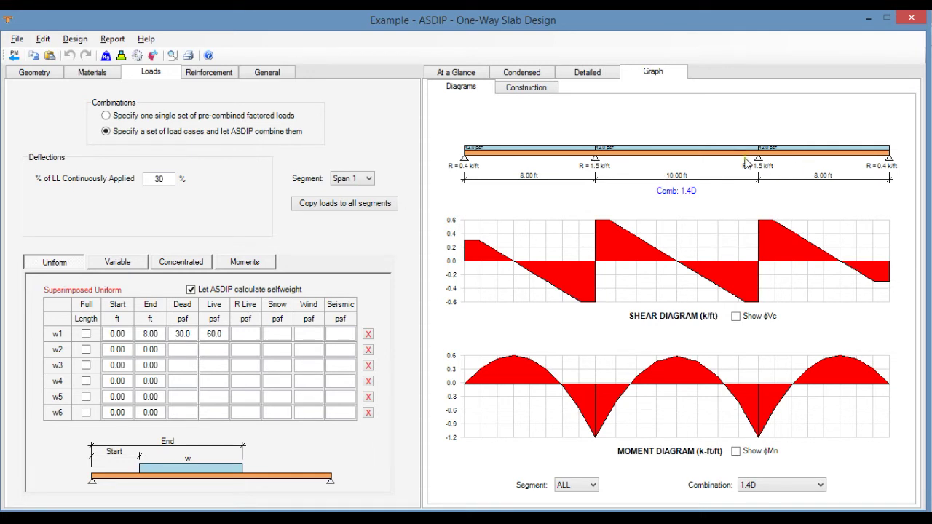
Review Span 1 bottom reinforcement: #4 bars at 12.0 in, maximum spacing check at 1.01.
{"action": "left_click", "coordinate": [211, 72]}
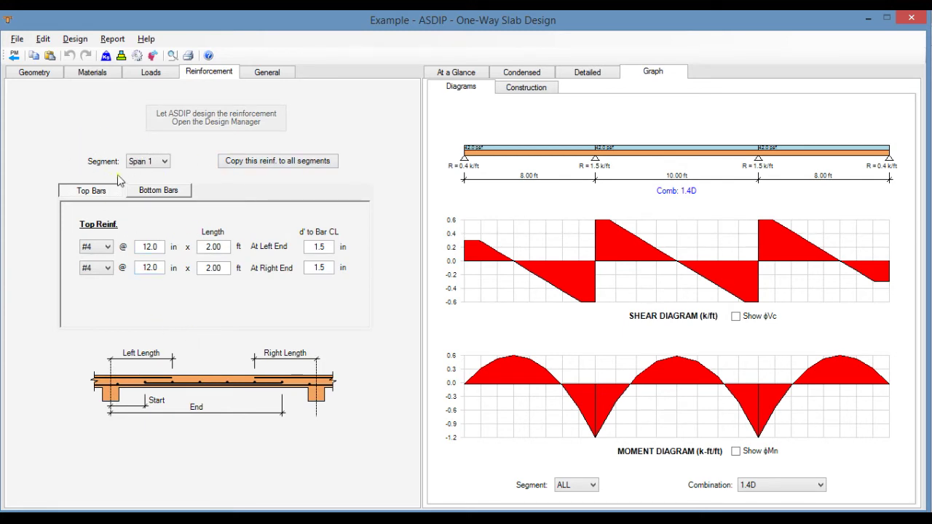
{"action": "left_click", "coordinate": [166, 162]}
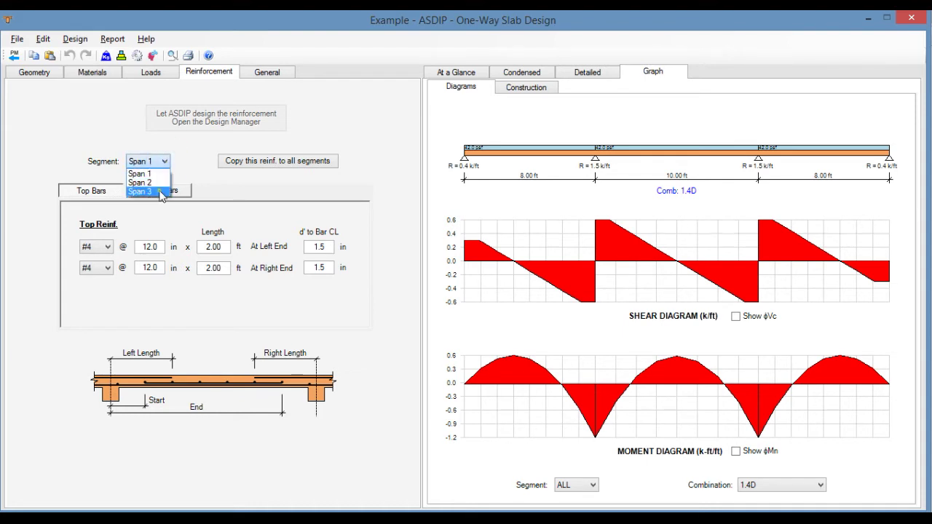
{"action": "left_click", "coordinate": [154, 175]}
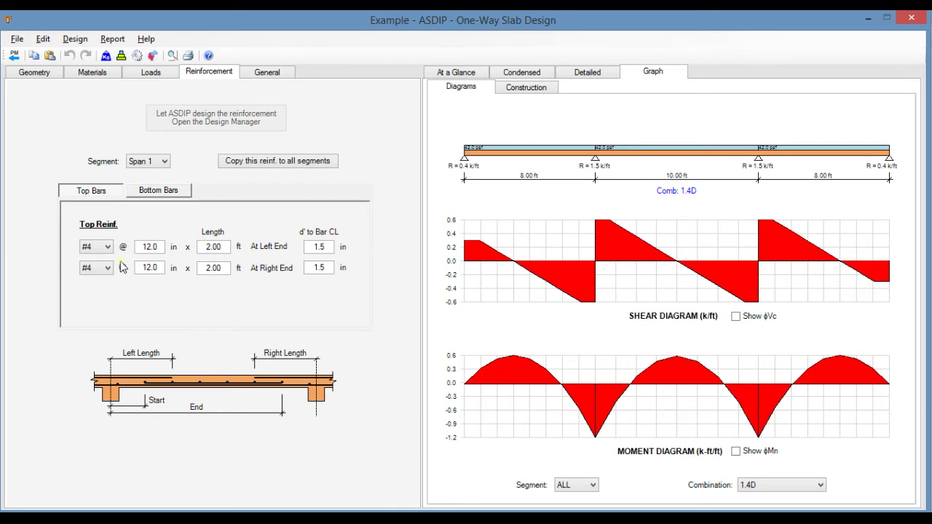
{"action": "left_click", "coordinate": [169, 190]}
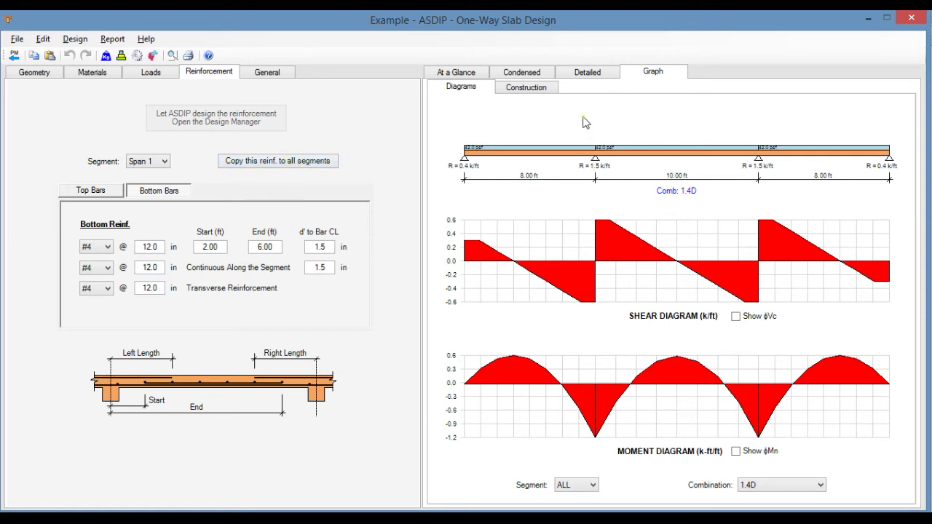
{"action": "left_click", "coordinate": [457, 74]}
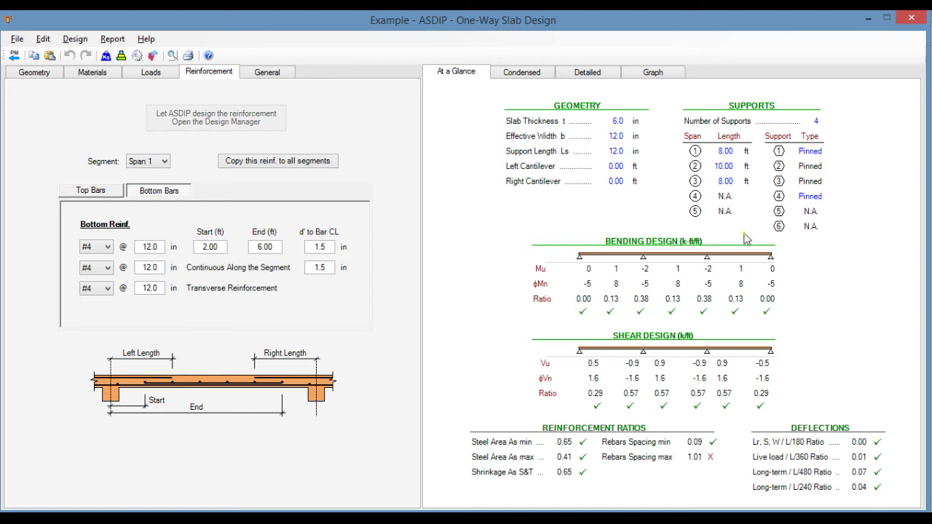
{"action": "left_click", "coordinate": [530, 77]}
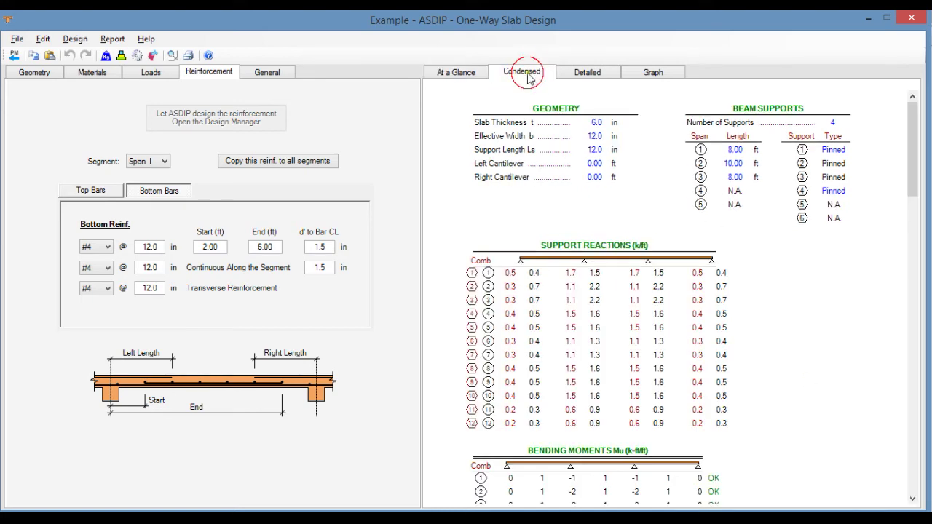
{"action": "scroll", "coordinate": [747, 283], "scroll_direction": "down", "scroll_amount": 4}
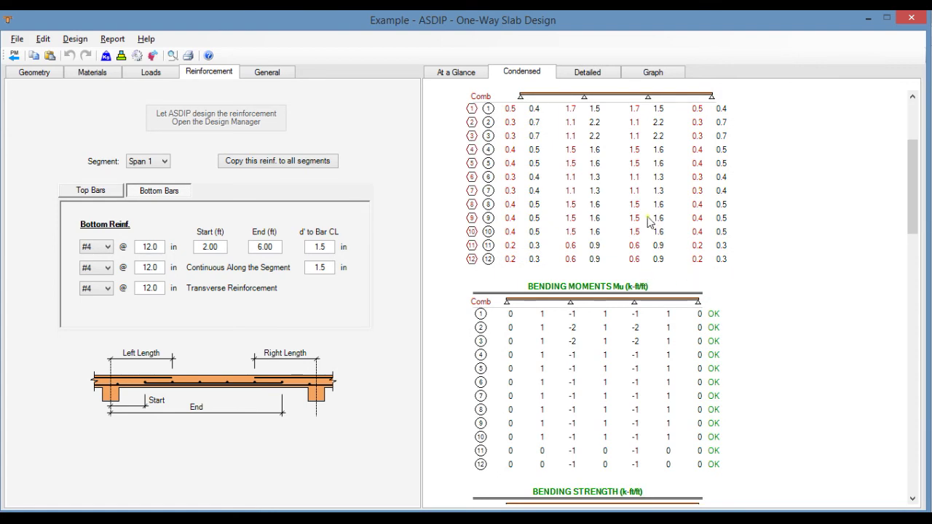
{"action": "scroll", "coordinate": [650, 224], "scroll_direction": "up", "scroll_amount": 2}
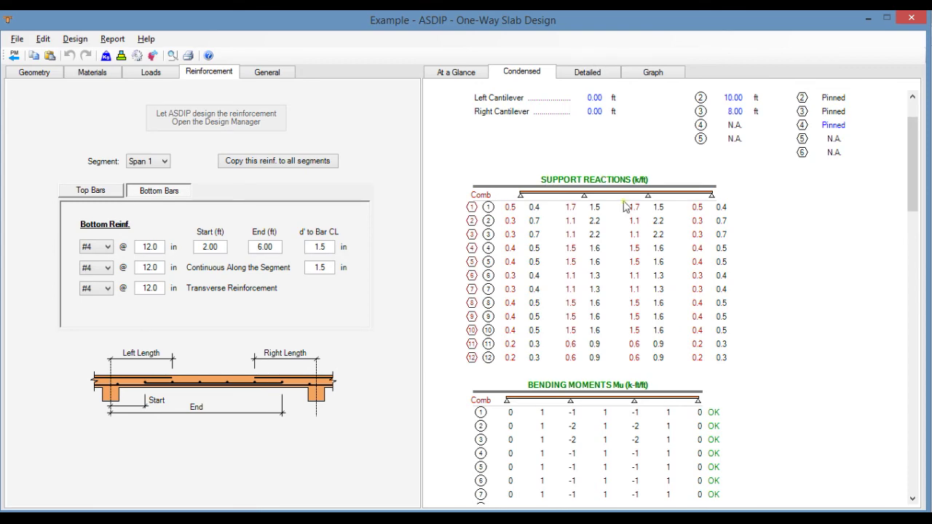
{"action": "scroll", "coordinate": [666, 269], "scroll_direction": "down", "scroll_amount": 6}
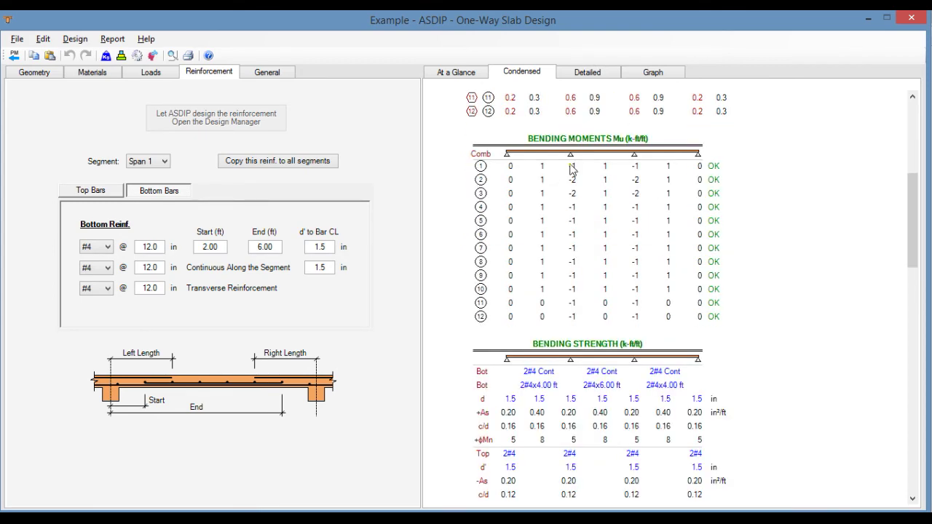
{"action": "scroll", "coordinate": [664, 251], "scroll_direction": "down", "scroll_amount": 4}
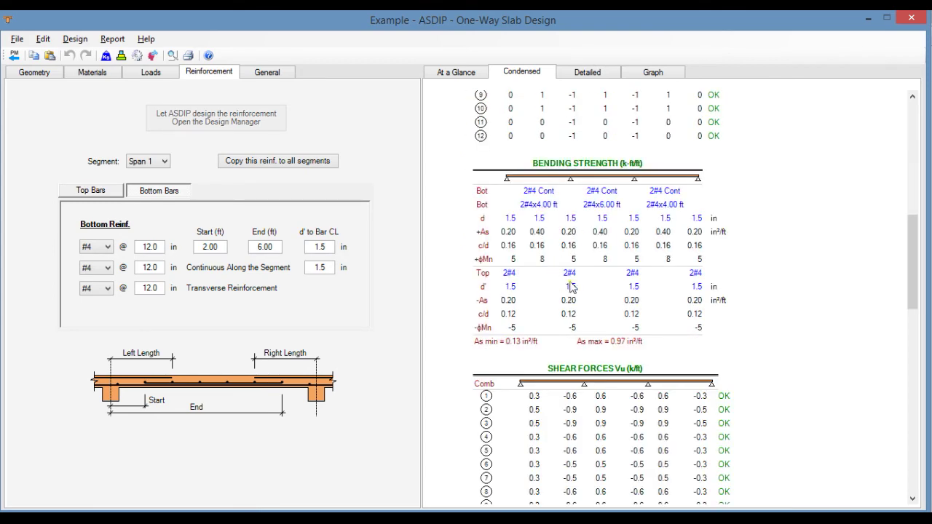
{"action": "scroll", "coordinate": [725, 309], "scroll_direction": "down", "scroll_amount": 4}
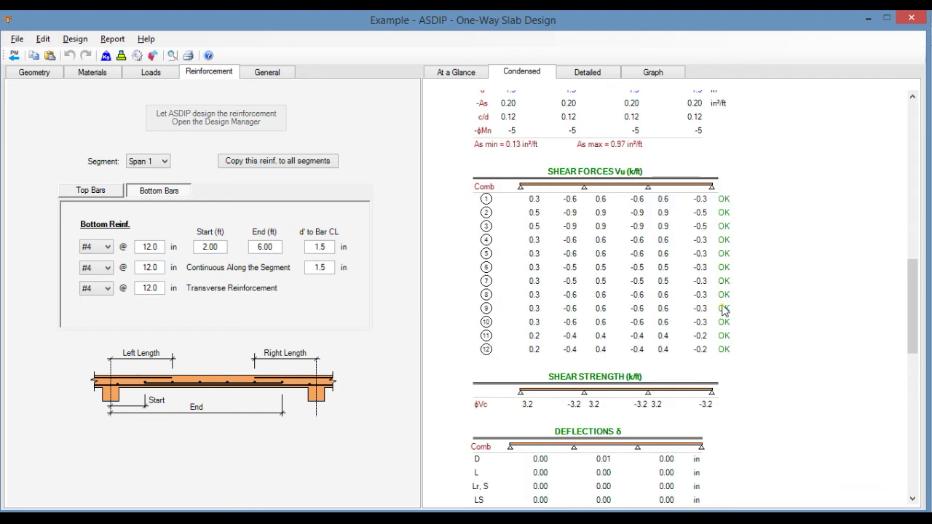
{"action": "scroll", "coordinate": [746, 333], "scroll_direction": "down", "scroll_amount": 4}
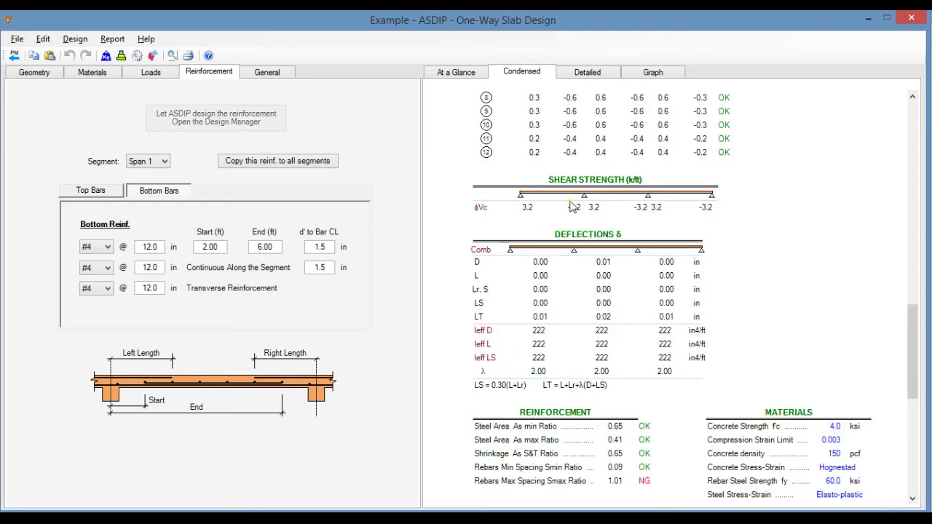
{"action": "scroll", "coordinate": [684, 336], "scroll_direction": "down", "scroll_amount": 2}
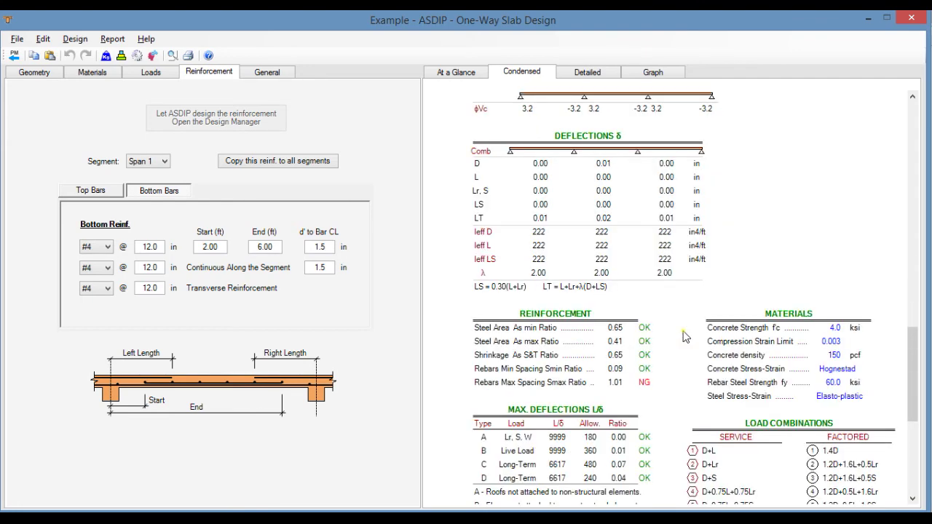
{"action": "scroll", "coordinate": [685, 335], "scroll_direction": "down", "scroll_amount": 3}
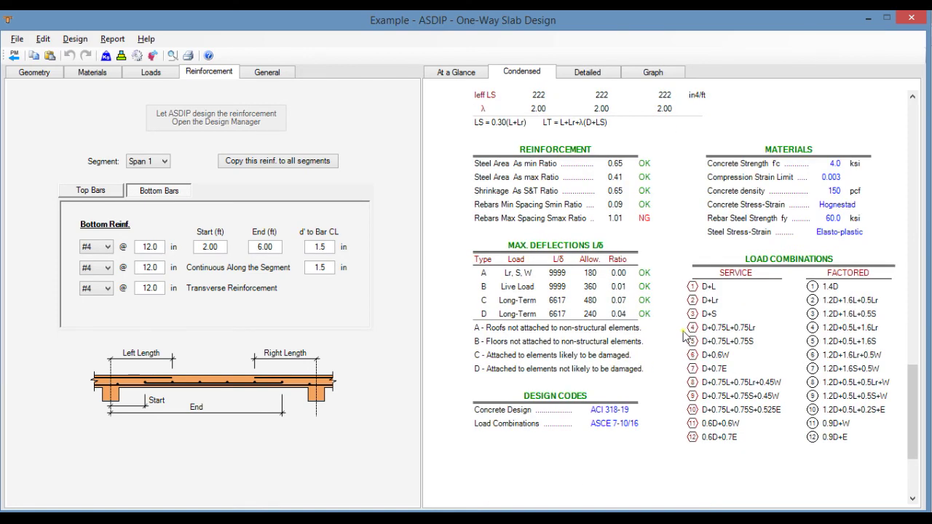
{"action": "left_click", "coordinate": [585, 73]}
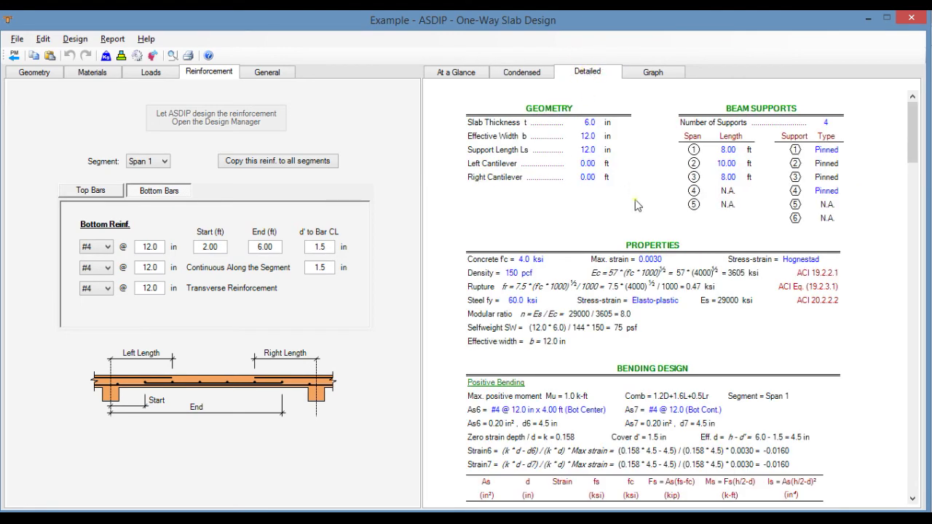
Scroll through the detailed report's bending design, shear design and deflection calculations.
{"action": "scroll", "coordinate": [635, 206], "scroll_direction": "down", "scroll_amount": 2}
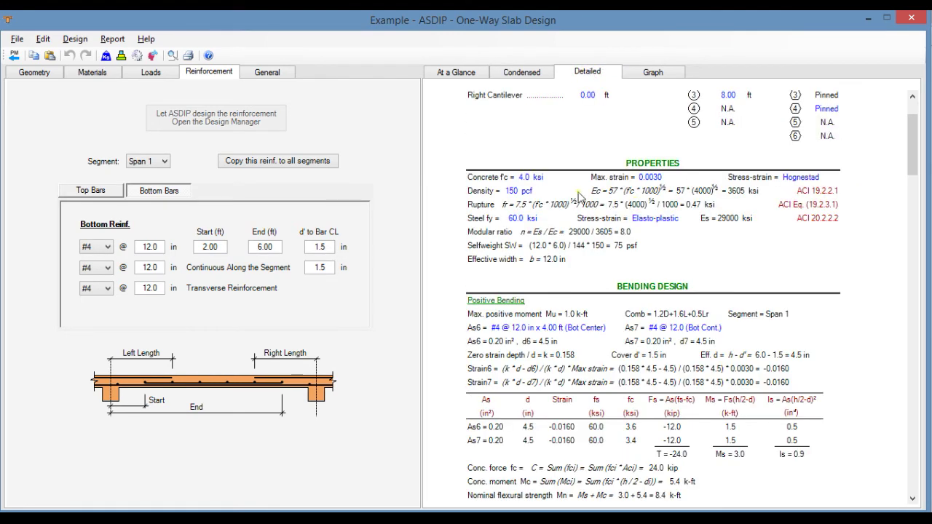
{"action": "scroll", "coordinate": [756, 218], "scroll_direction": "down", "scroll_amount": 8}
{"action": "scroll", "coordinate": [756, 219], "scroll_direction": "up", "scroll_amount": 8}
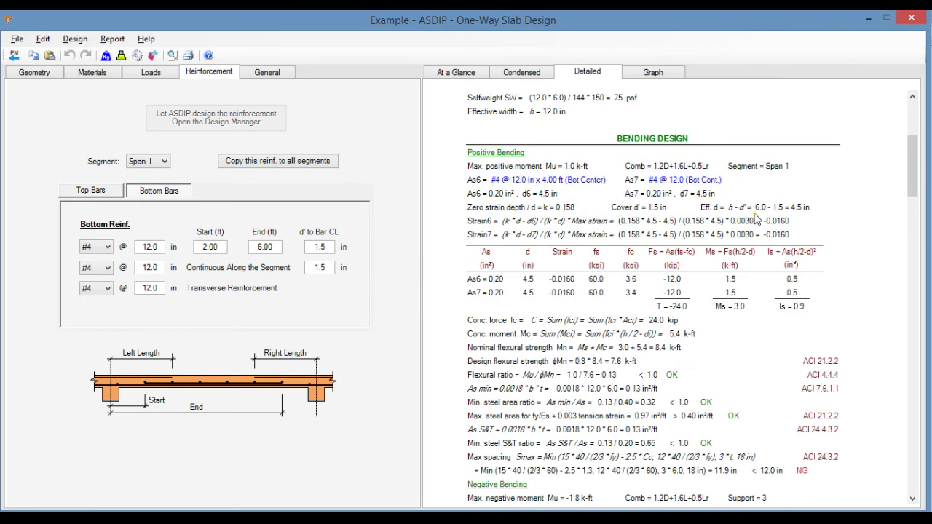
{"action": "scroll", "coordinate": [758, 218], "scroll_direction": "down", "scroll_amount": 4}
{"action": "scroll", "coordinate": [757, 218], "scroll_direction": "down", "scroll_amount": 2}
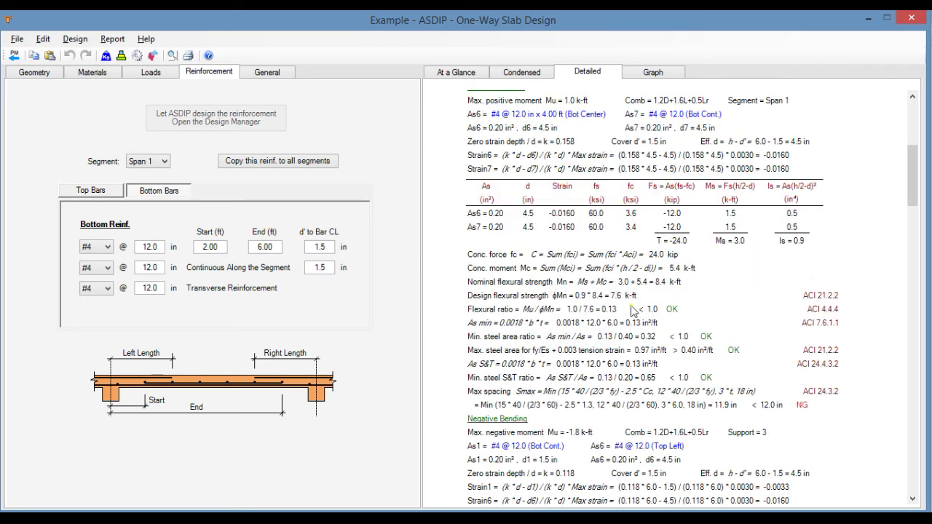
{"action": "scroll", "coordinate": [664, 375], "scroll_direction": "down", "scroll_amount": 5}
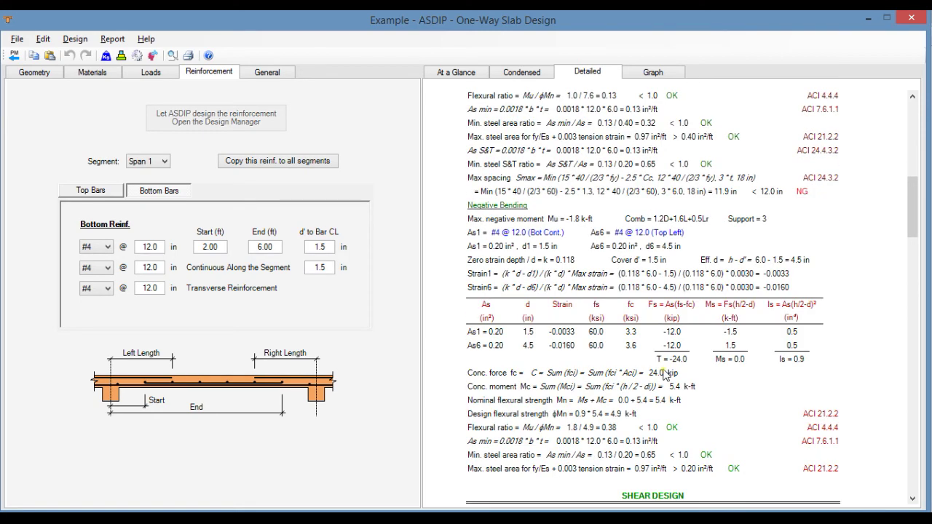
{"action": "scroll", "coordinate": [664, 375], "scroll_direction": "down", "scroll_amount": 2}
{"action": "scroll", "coordinate": [664, 375], "scroll_direction": "down", "scroll_amount": 2}
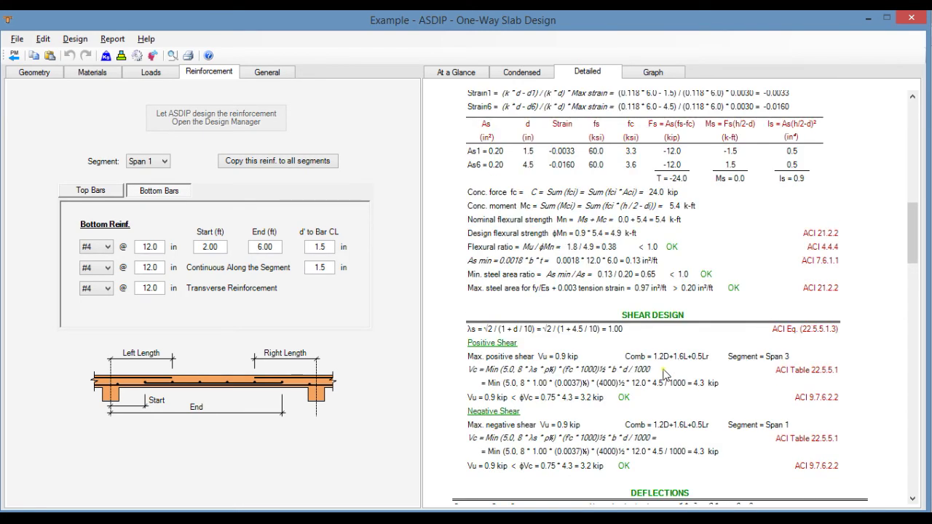
{"action": "scroll", "coordinate": [664, 375], "scroll_direction": "down", "scroll_amount": 2}
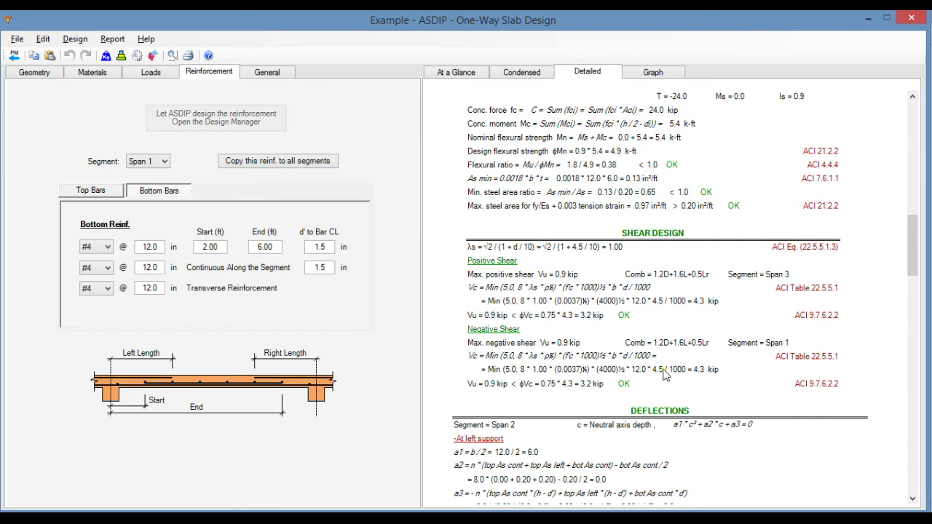
{"action": "scroll", "coordinate": [664, 375], "scroll_direction": "up", "scroll_amount": 2}
Plot shear and moment for 1.2D+1.6L+0.5Lr with the ϕMn and ϕVc envelopes shown.
{"action": "left_click", "coordinate": [653, 73]}
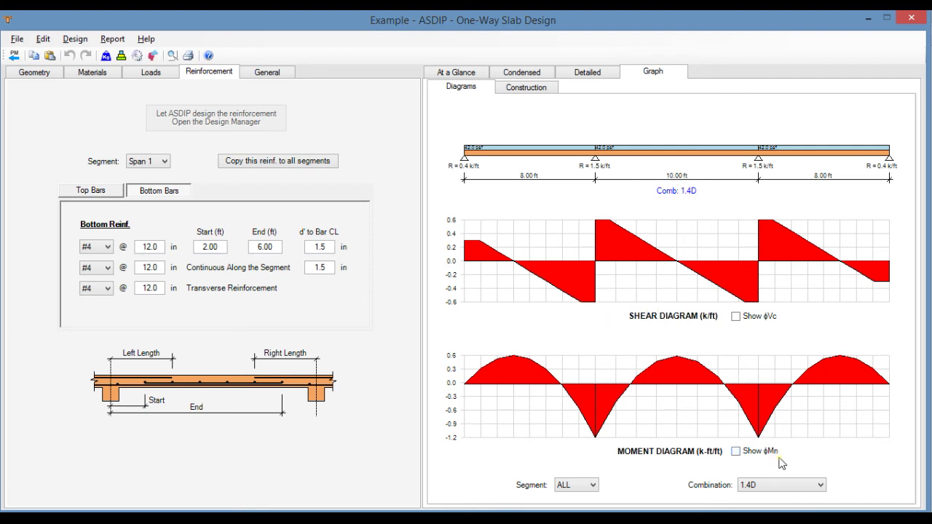
{"action": "scroll", "coordinate": [822, 485], "scroll_direction": "down", "scroll_amount": 1}
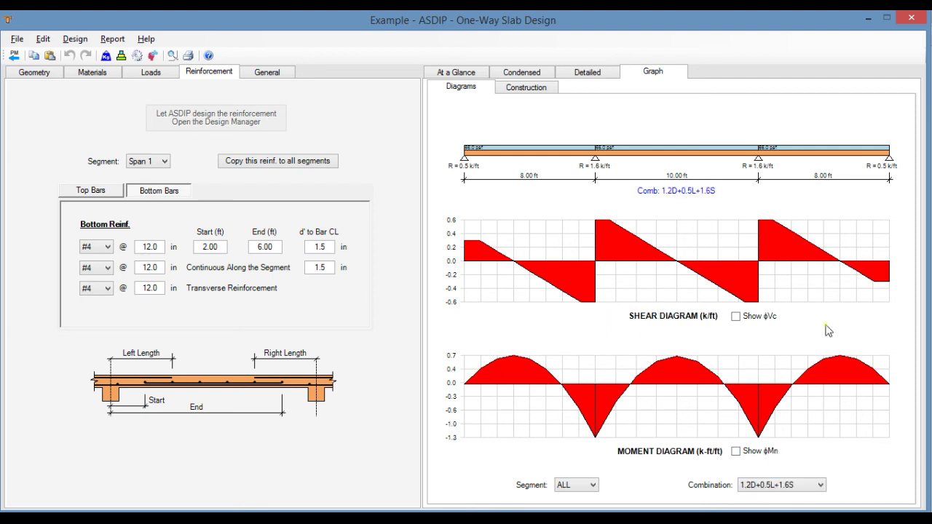
{"action": "left_click", "coordinate": [820, 485]}
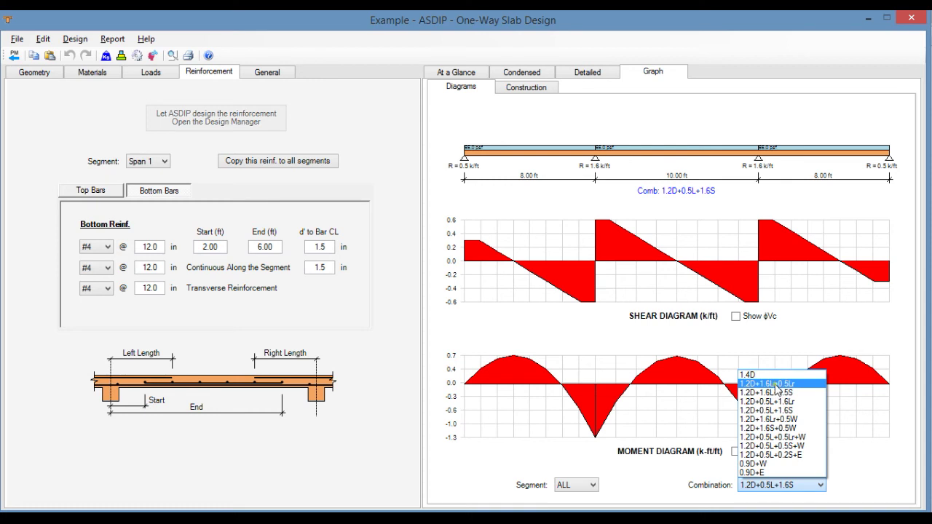
{"action": "left_click", "coordinate": [778, 384]}
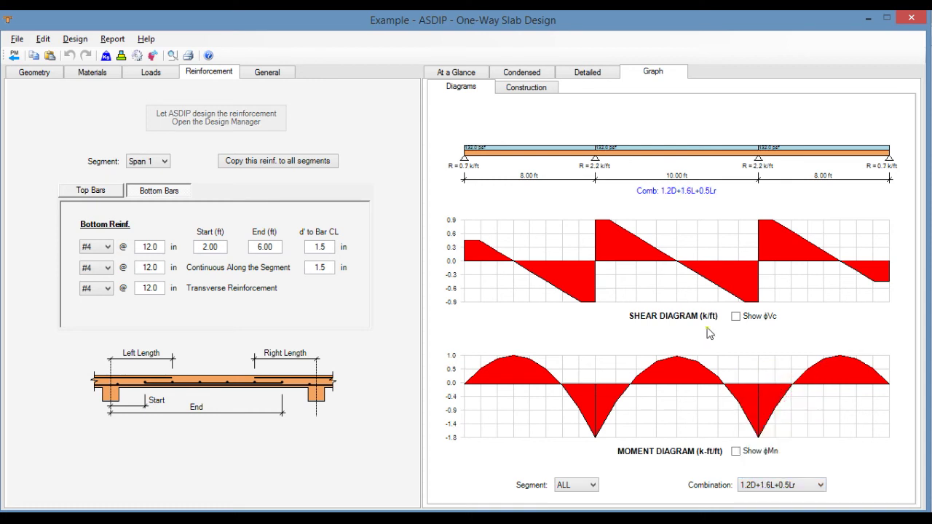
{"action": "left_click", "coordinate": [736, 452]}
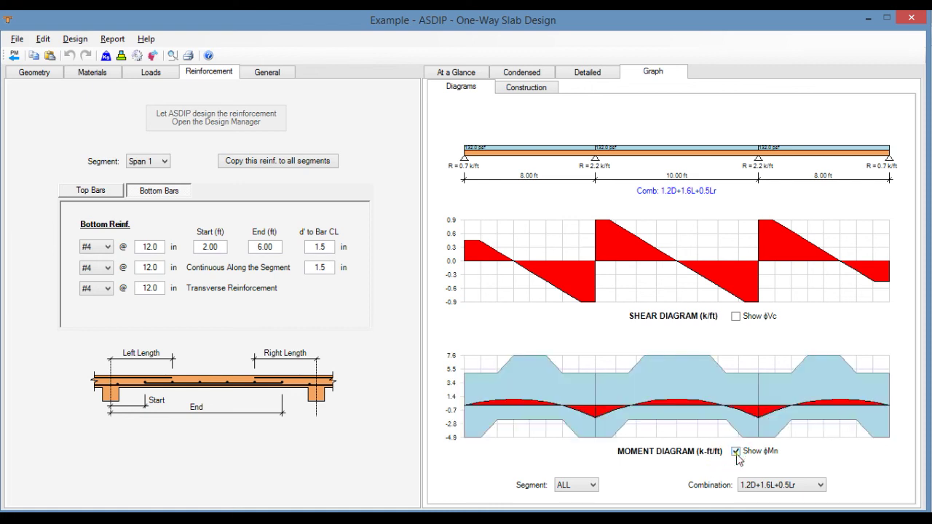
{"action": "left_click", "coordinate": [735, 317]}
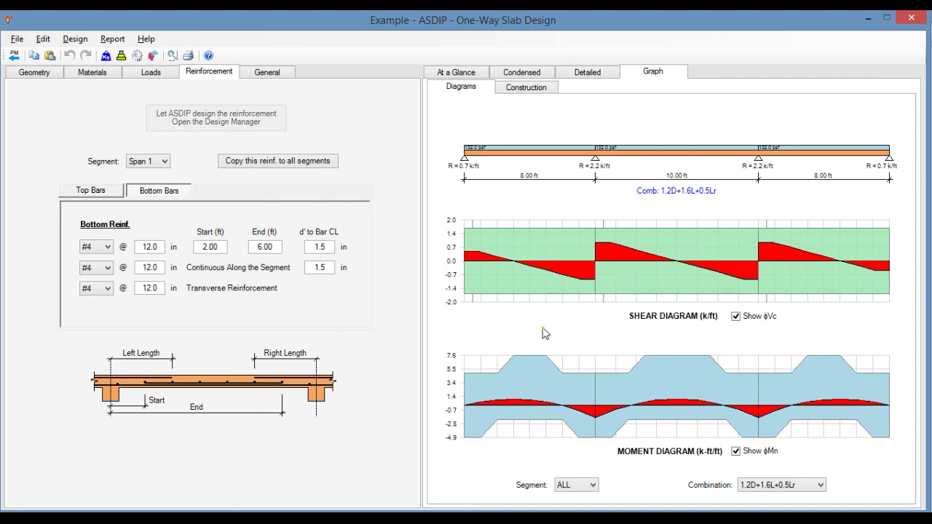
Show the slab elevation detailing #4 @ 12.0 in bars over the 8, 10 and 8 ft spans.
{"action": "left_click", "coordinate": [527, 88]}
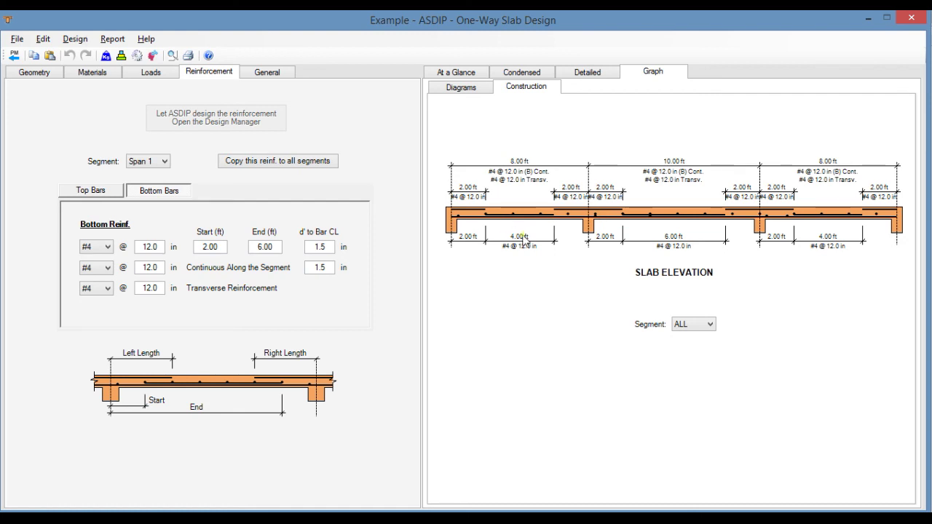
{"action": "left_click", "coordinate": [521, 326]}
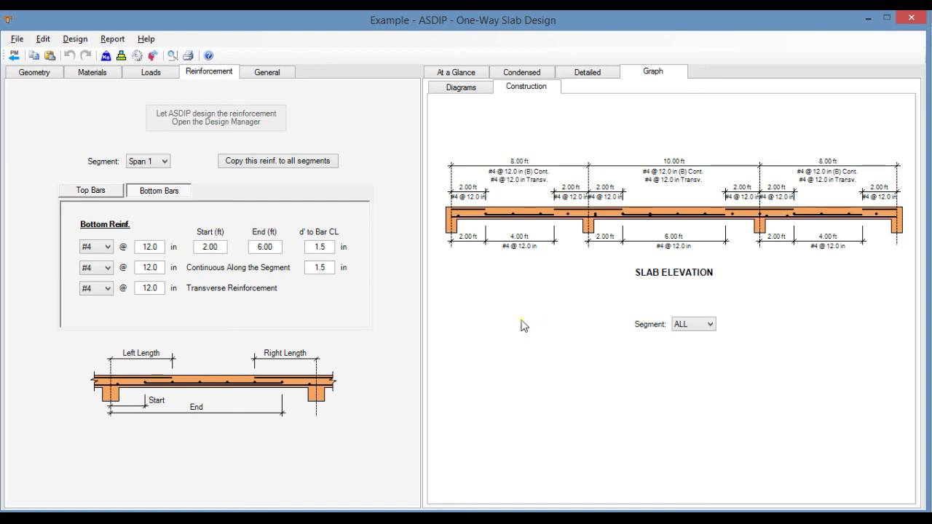